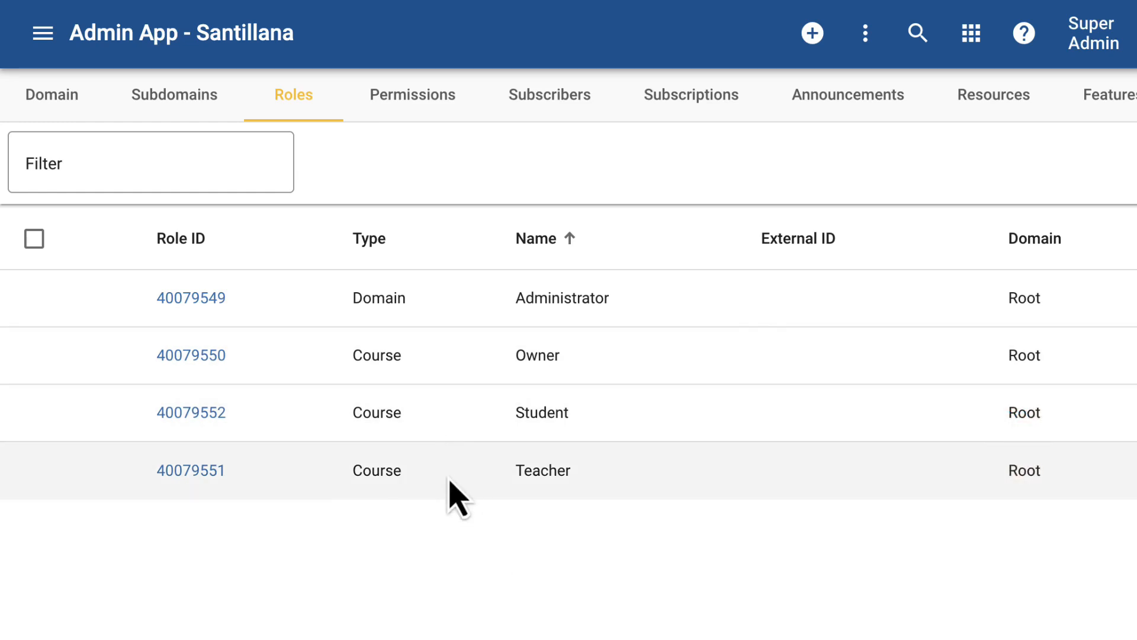
Step: Open the Administrator role and review its domain, user and course permissions
left_click(191, 302)
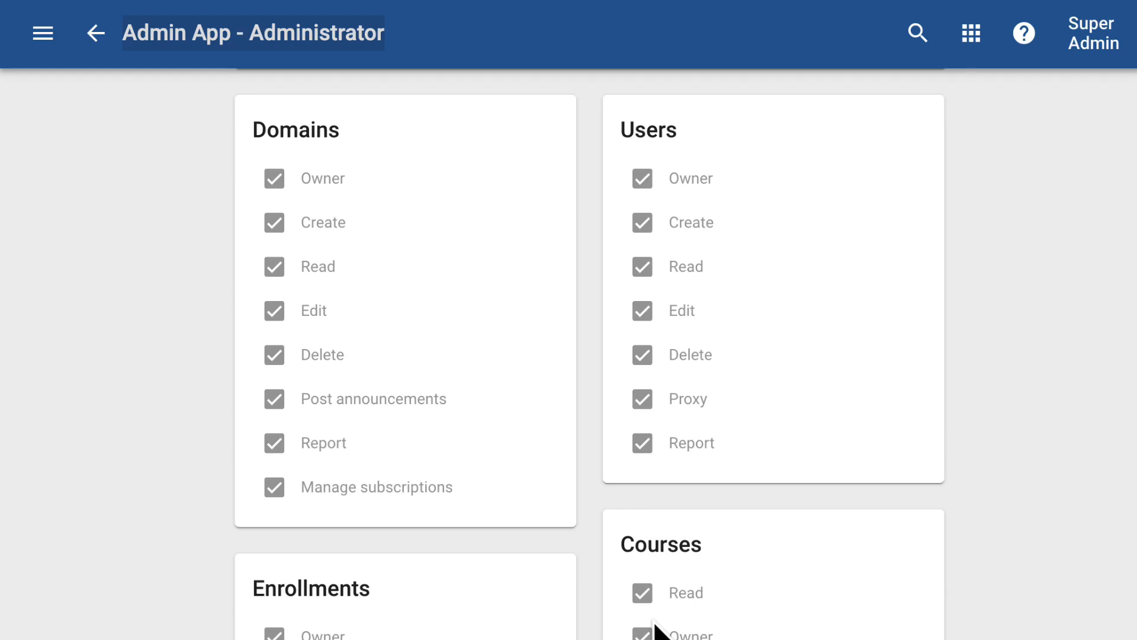
scroll(655, 630, "down", 4)
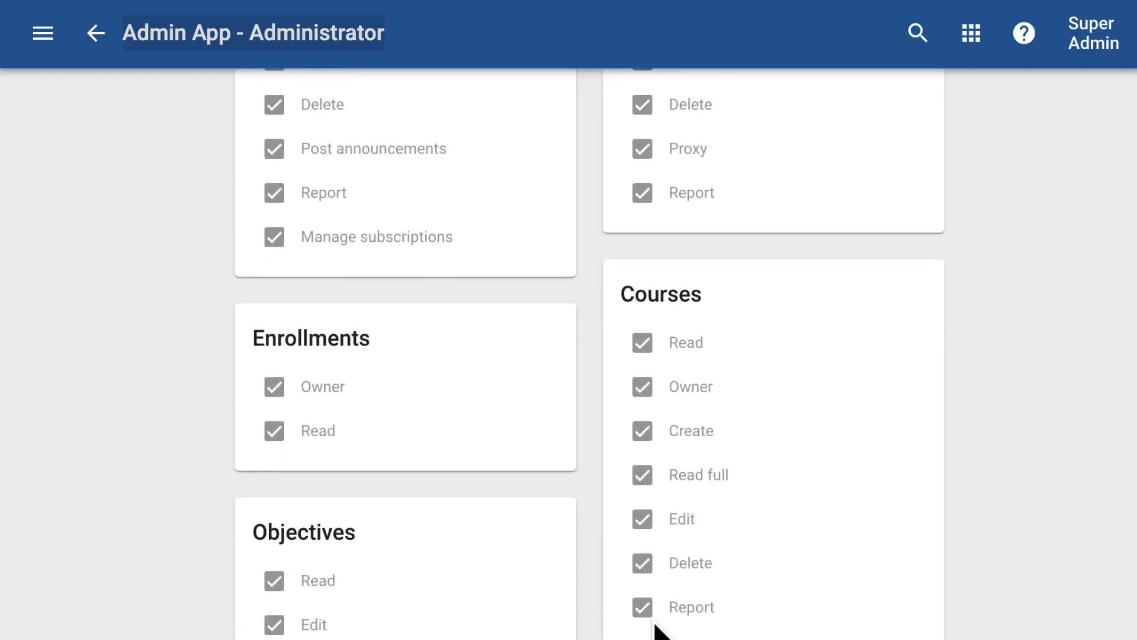
scroll(655, 631, "up", 5)
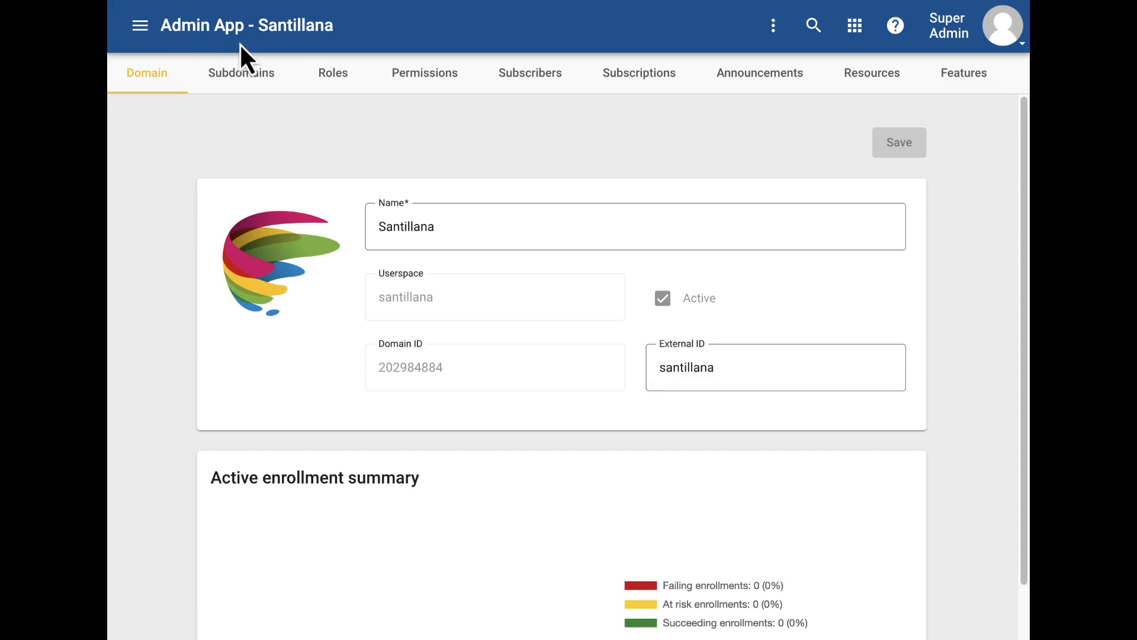
Step: Open the Santillana Primary subdomain from the Santillana domain's subdomain list
double_click(230, 78)
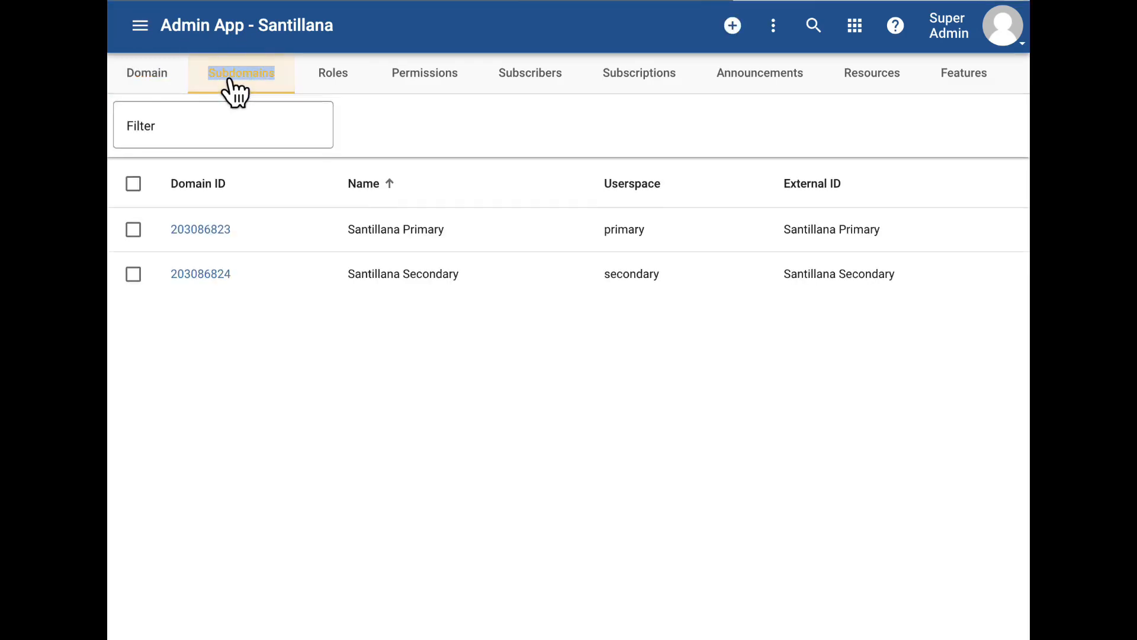
left_click(201, 230)
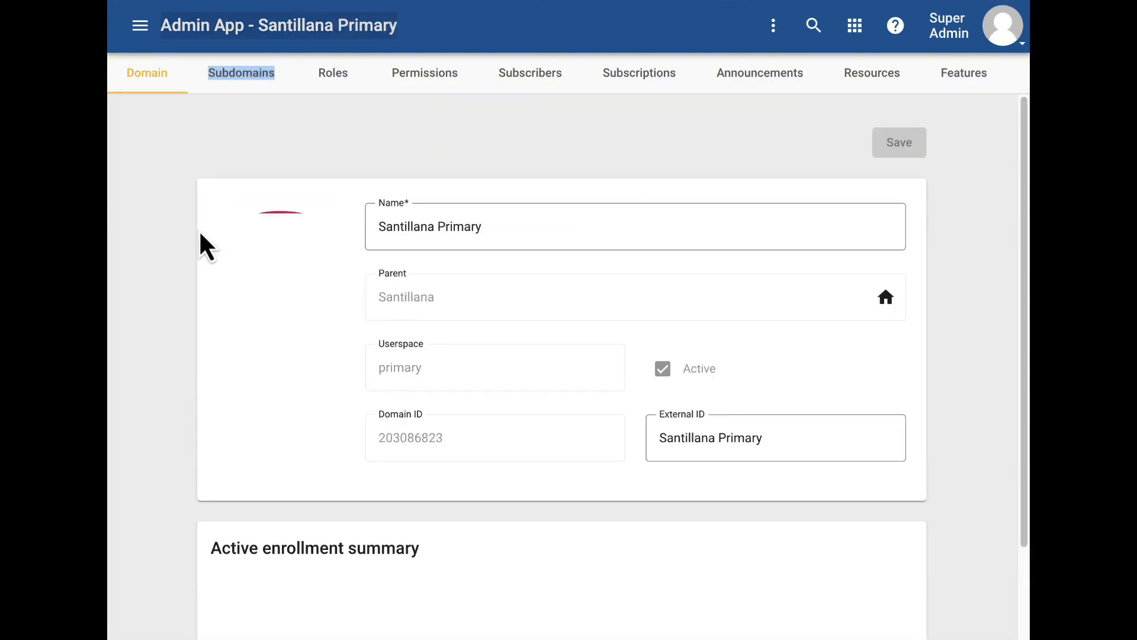
left_click(261, 144)
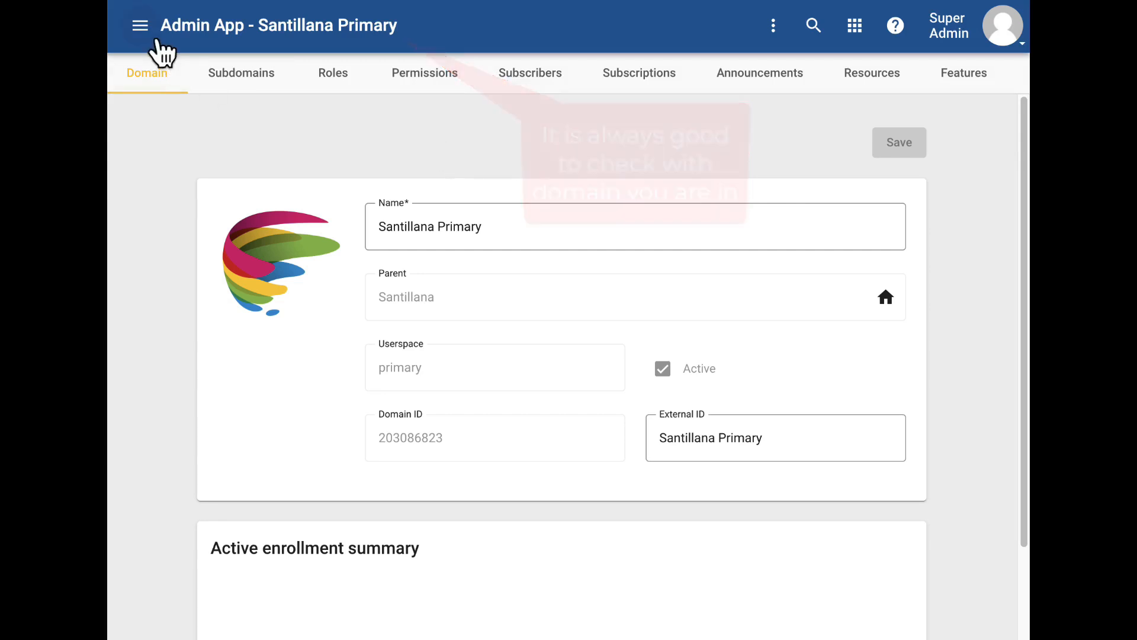
Step: Switch the navigation menu's domain selection back to the parent Santillana domain
left_click(141, 26)
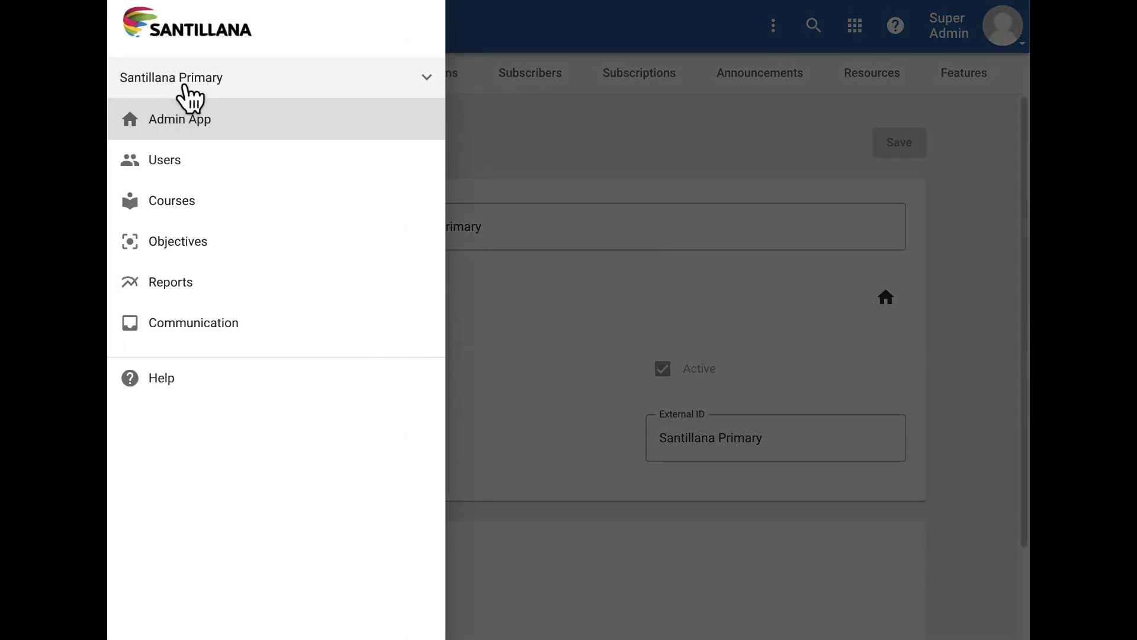
left_click(184, 86)
left_click(170, 125)
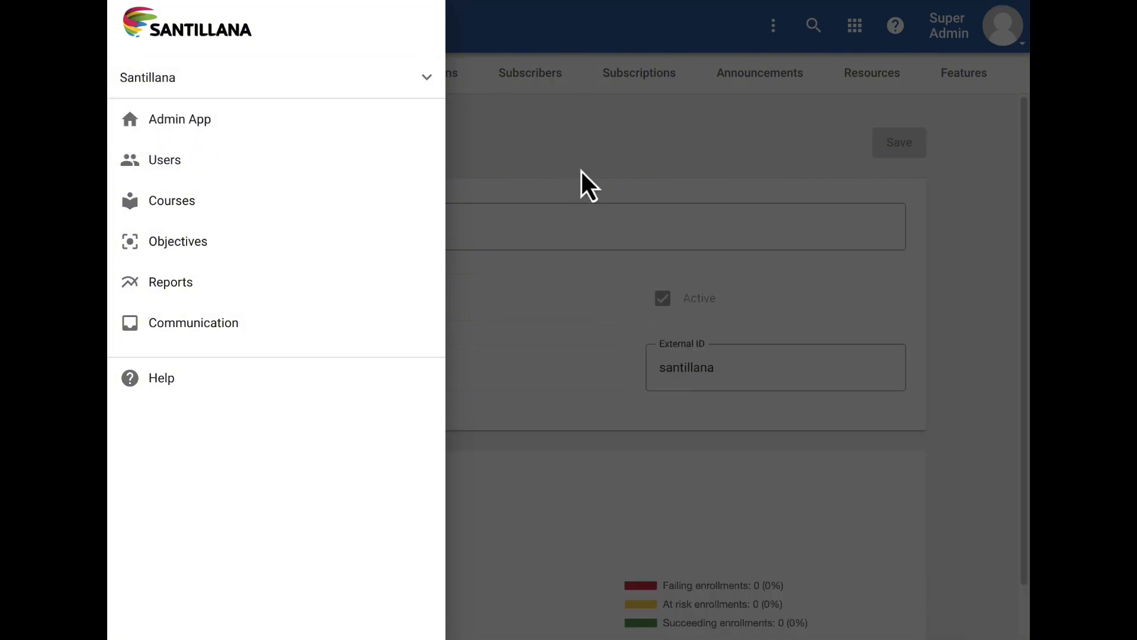
left_click(551, 170)
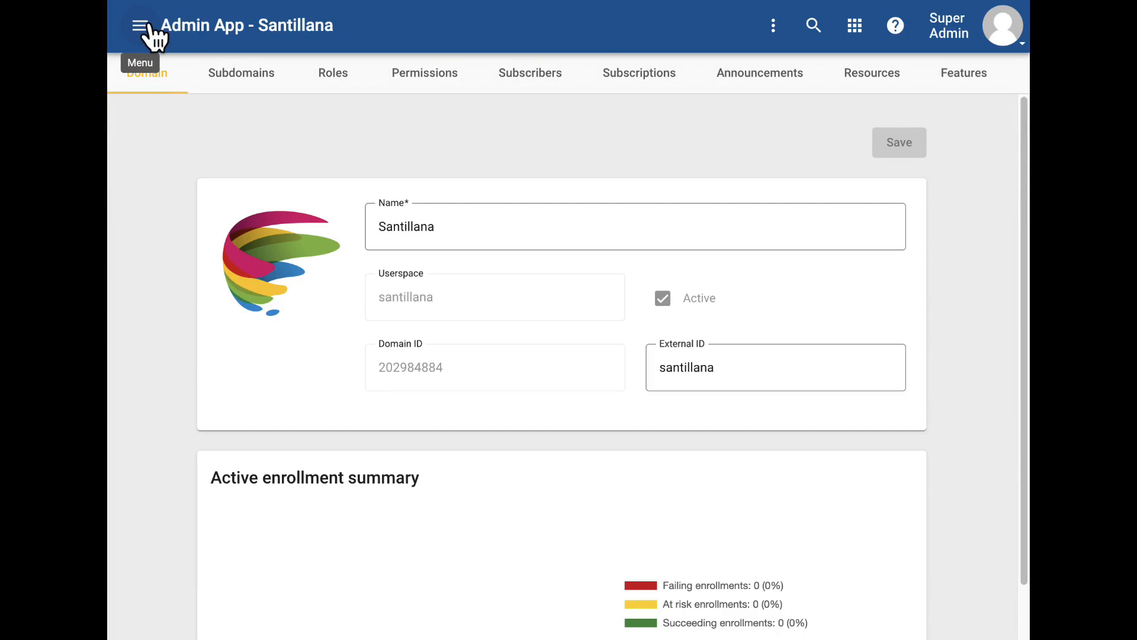
left_click_drag(256, 25, 359, 34)
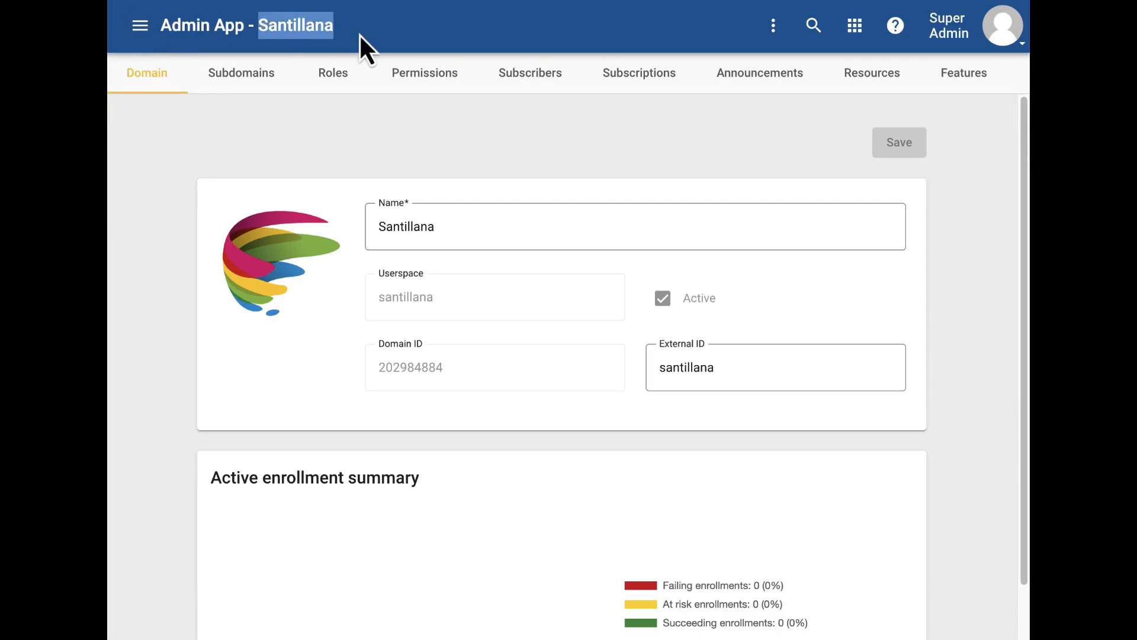
Step: Open the Users list within the Santillana Primary subdomain
left_click(243, 79)
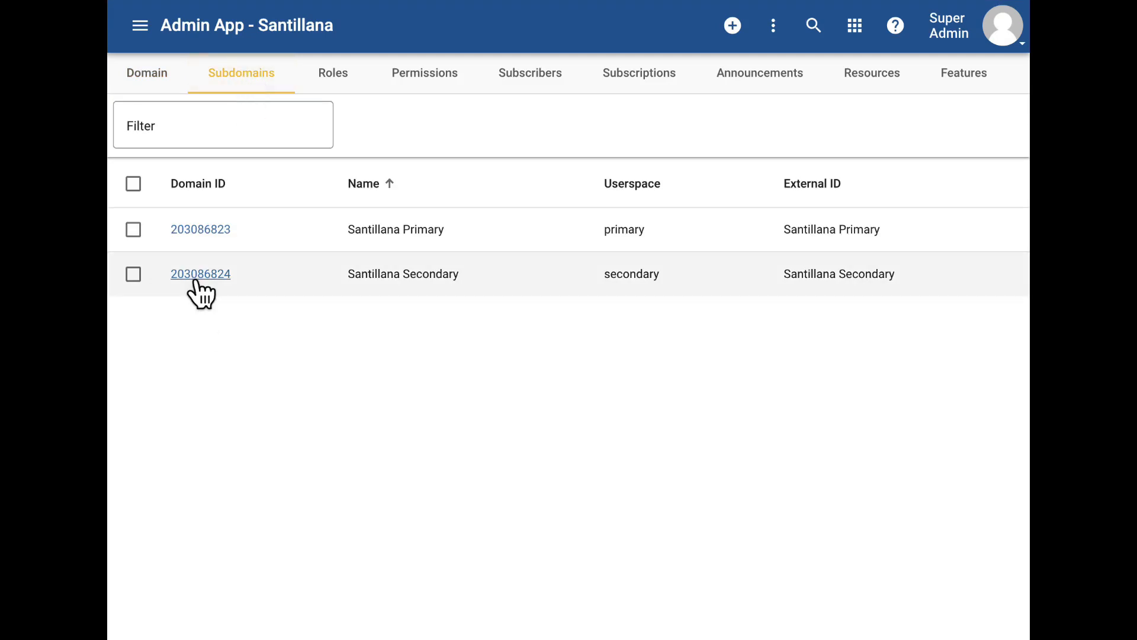
left_click(198, 231)
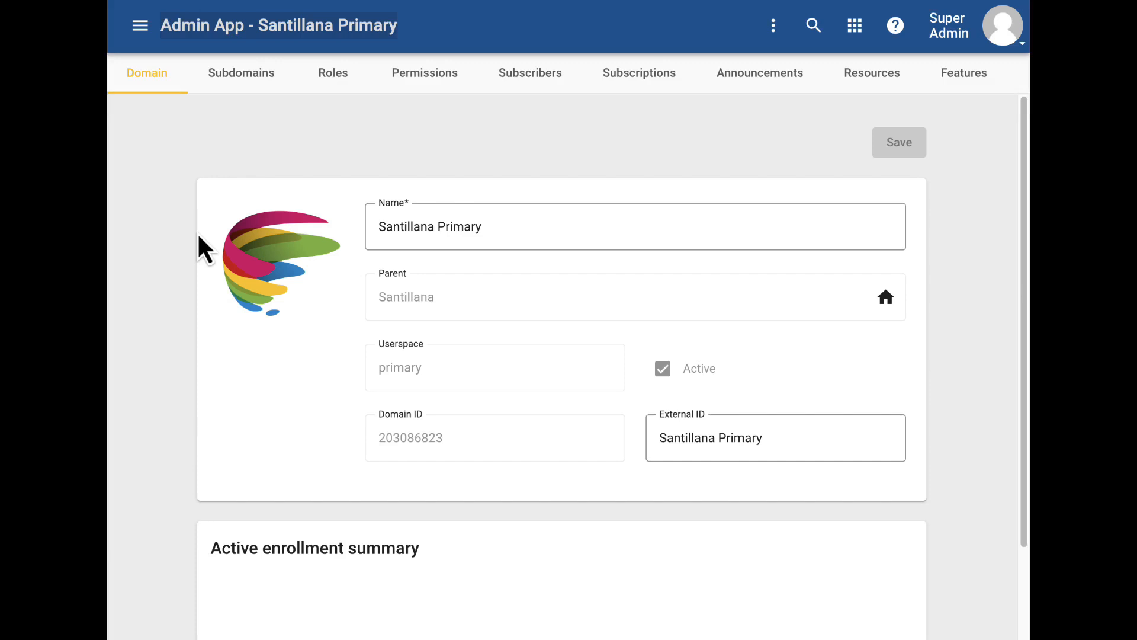
left_click(140, 26)
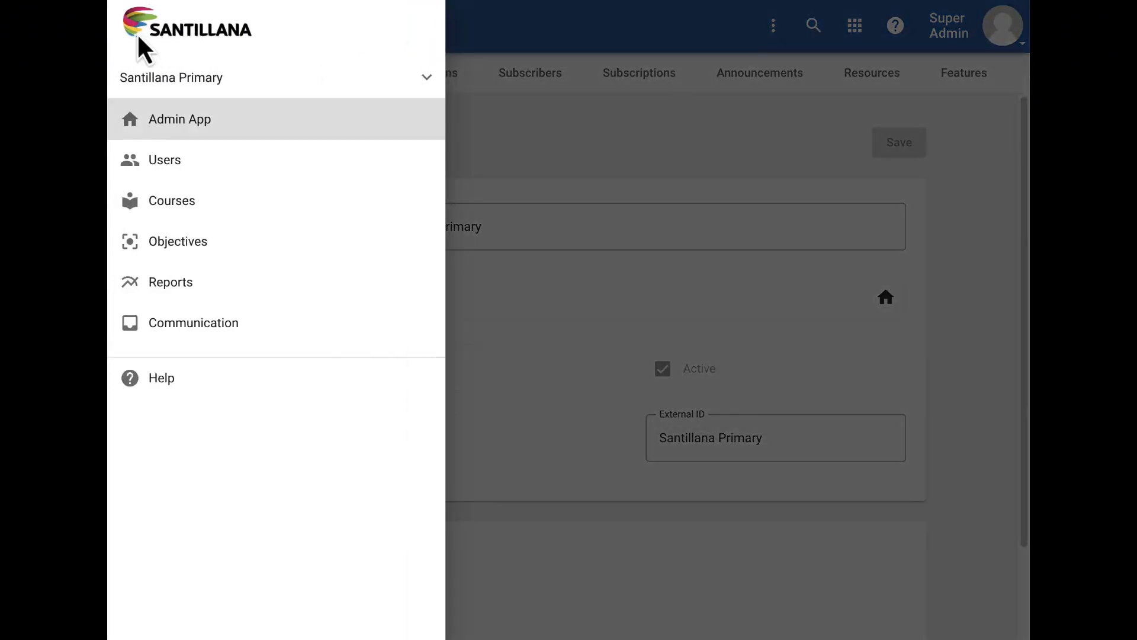
left_click(165, 161)
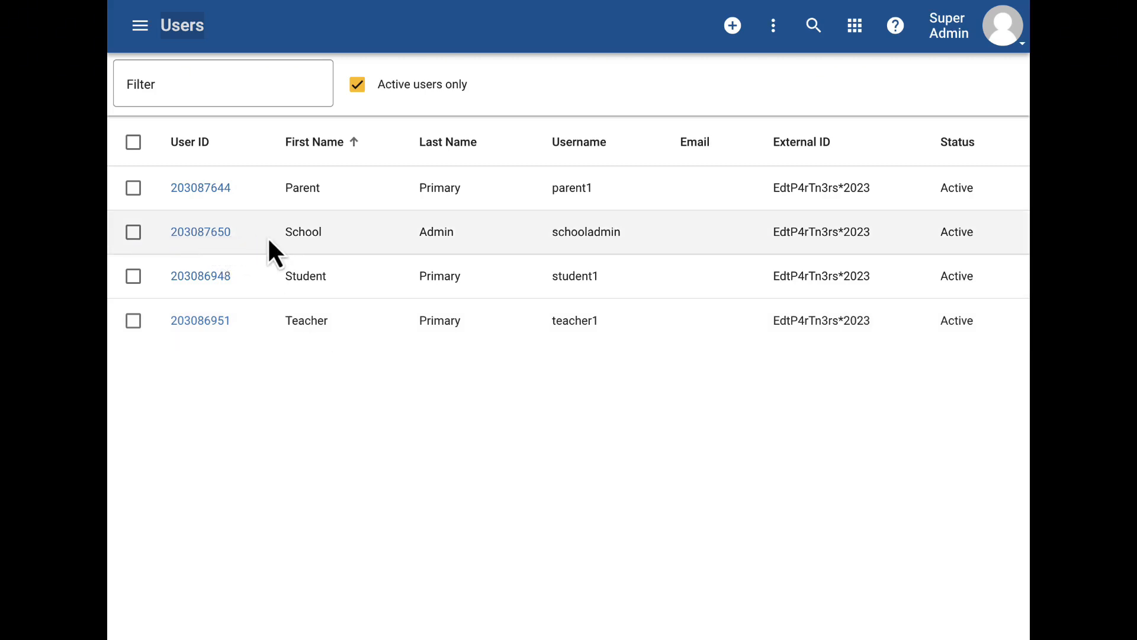
Step: Grant the School Admin user the Administrator role on the Santillana Primary domain
left_click(179, 233)
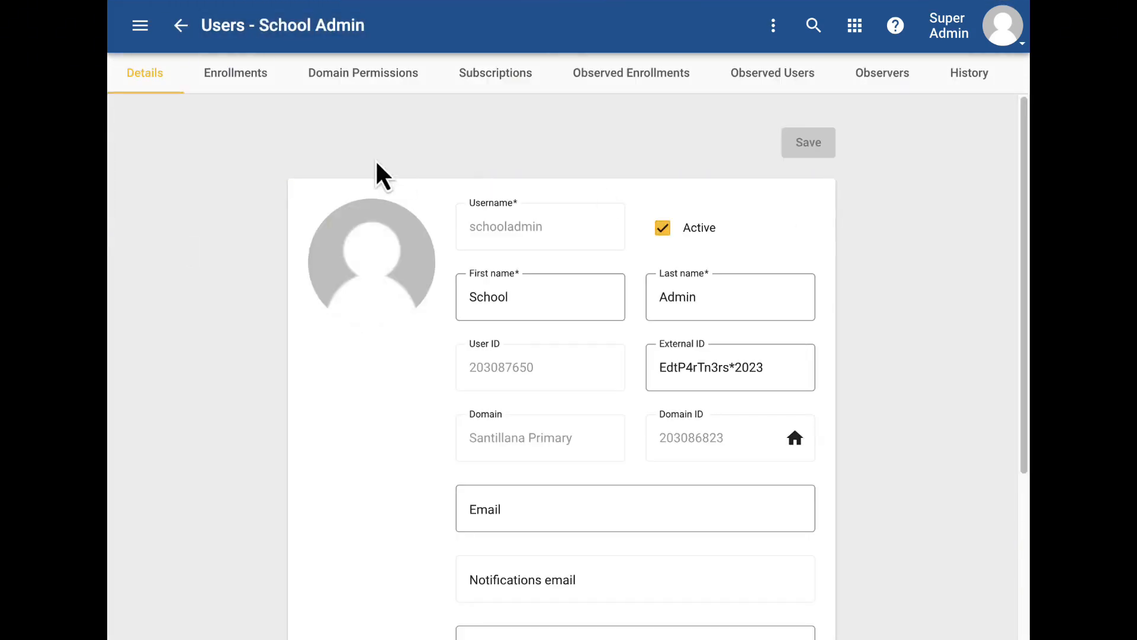
left_click(364, 89)
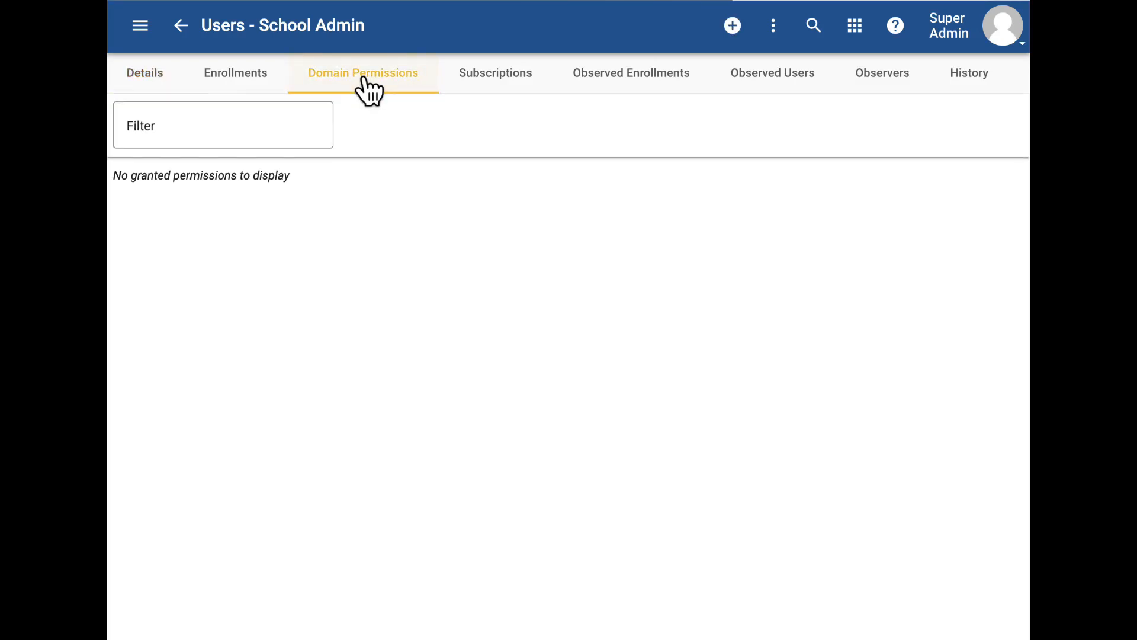
left_click(734, 27)
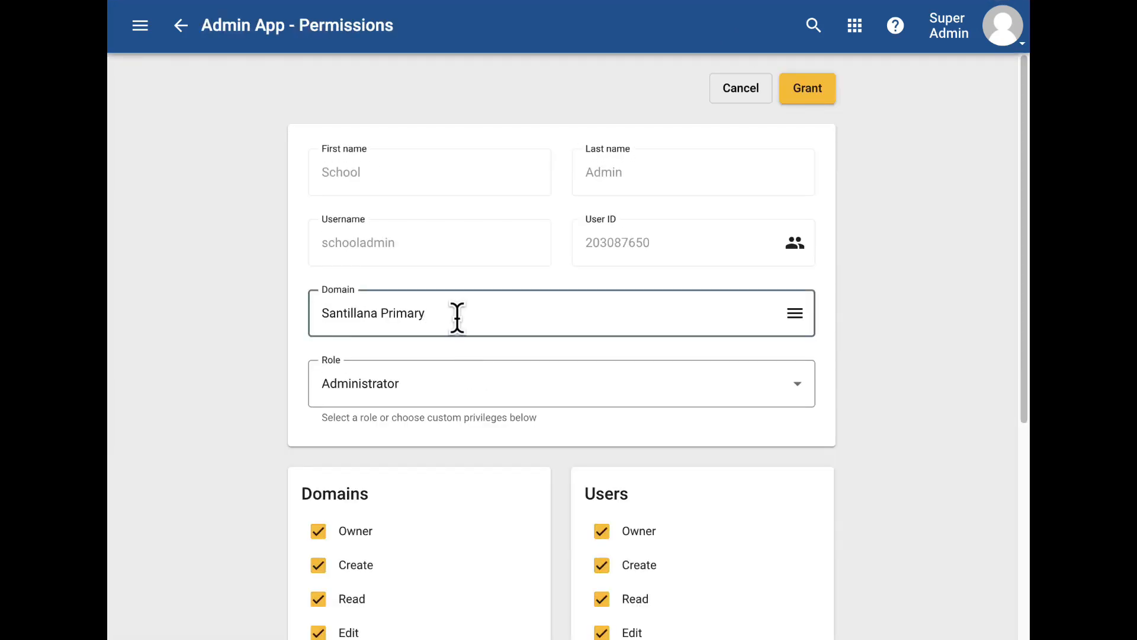
left_click_drag(458, 317, 318, 316)
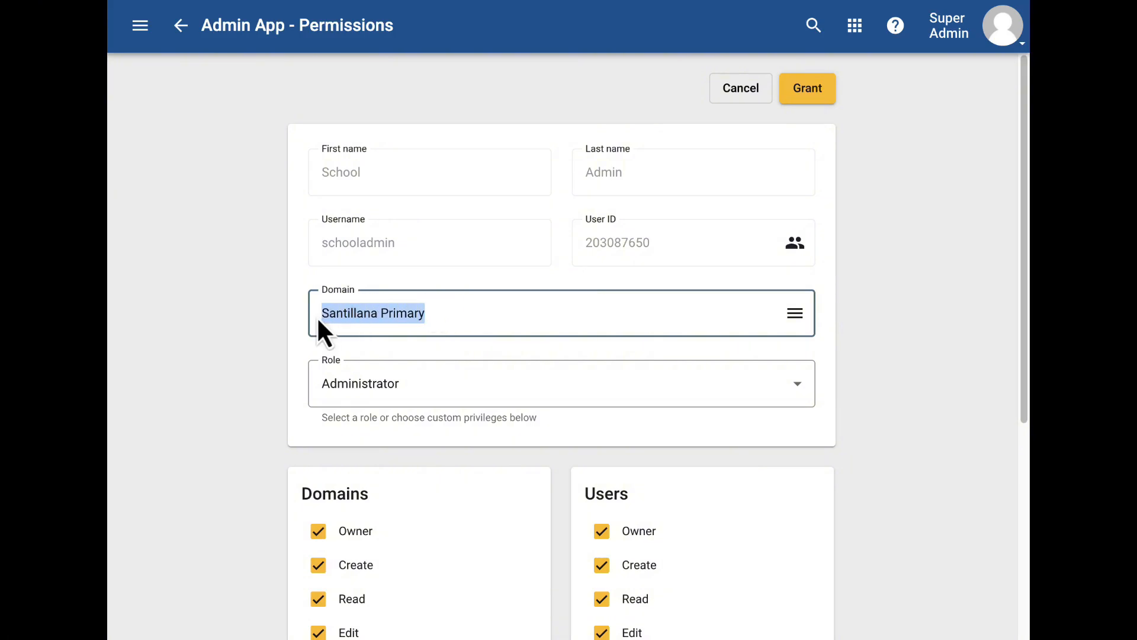
left_click(379, 393)
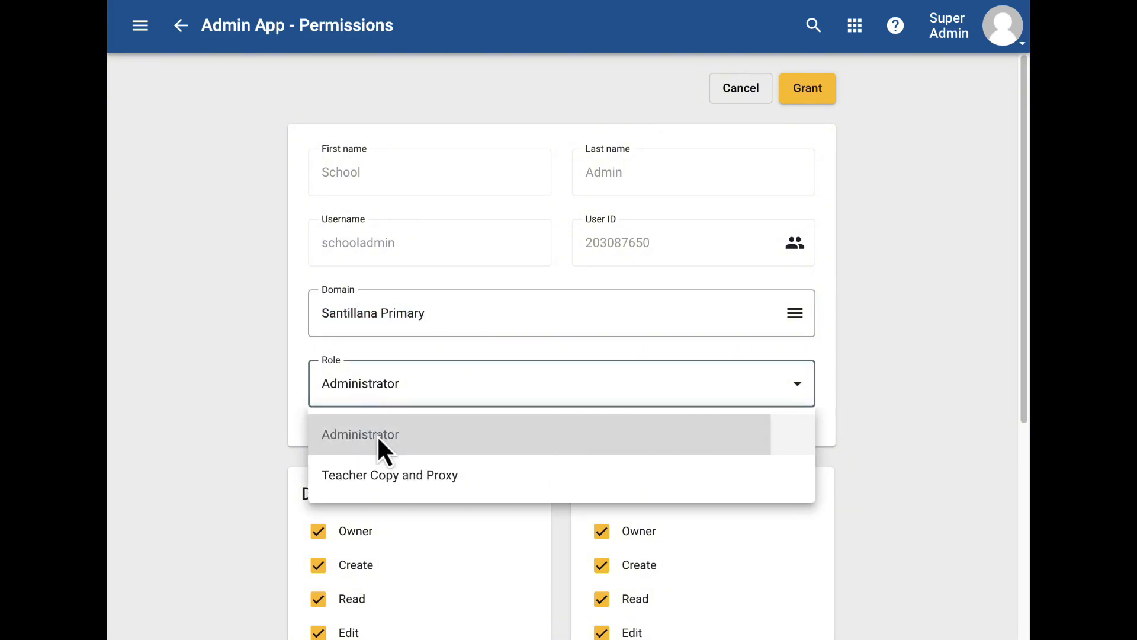
left_click(378, 439)
scroll(377, 435, "down", 9)
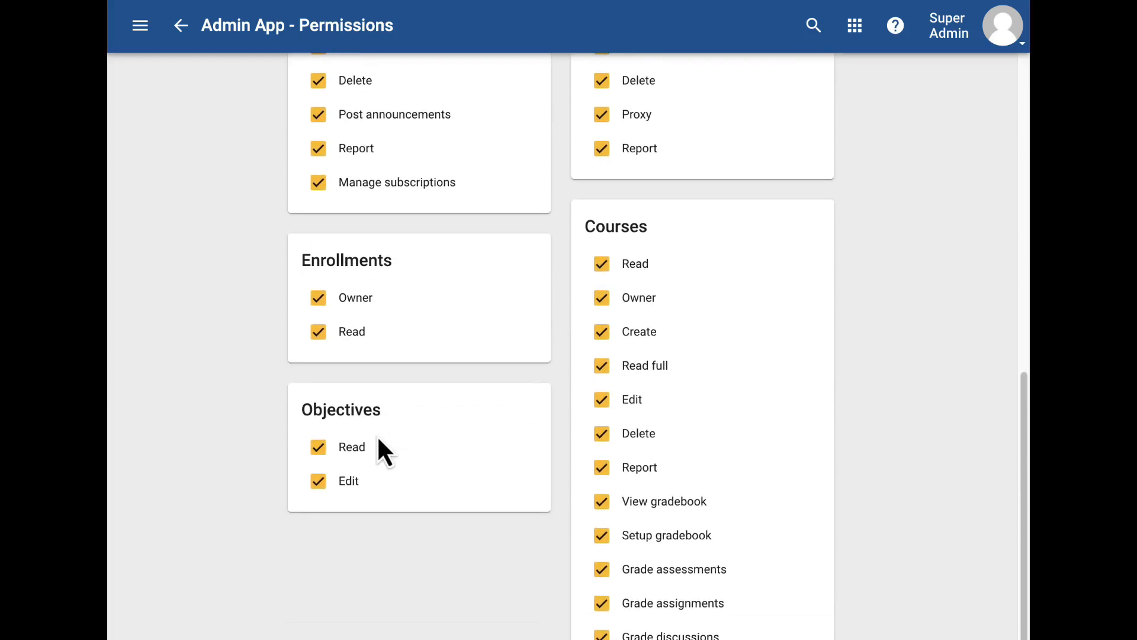
scroll(377, 435, "up", 4)
scroll(376, 435, "up", 5)
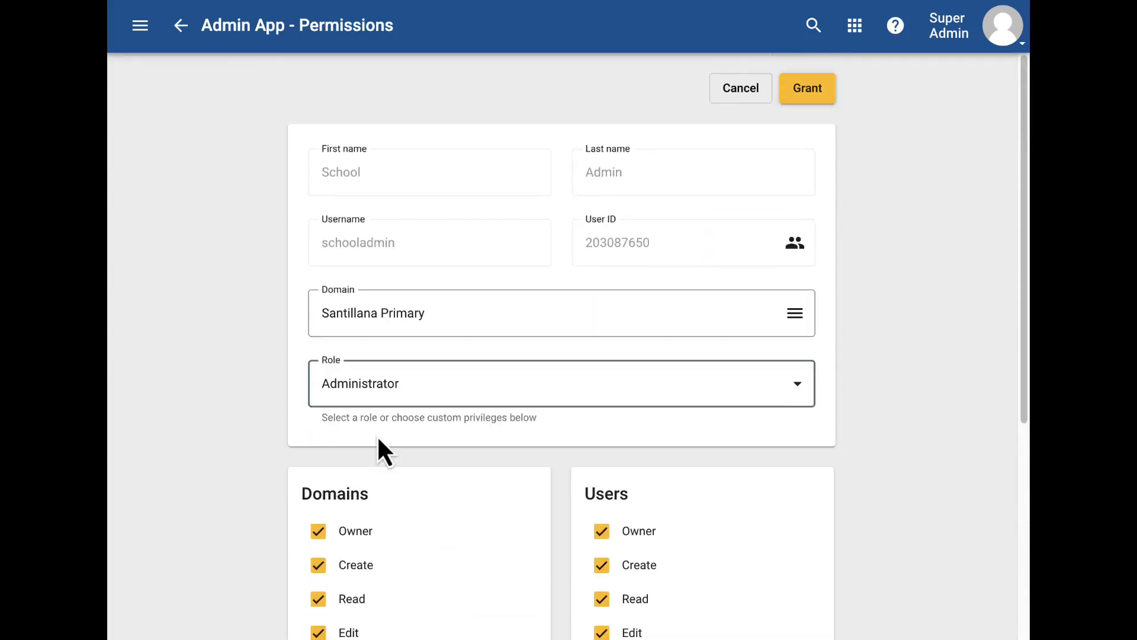
left_click(809, 94)
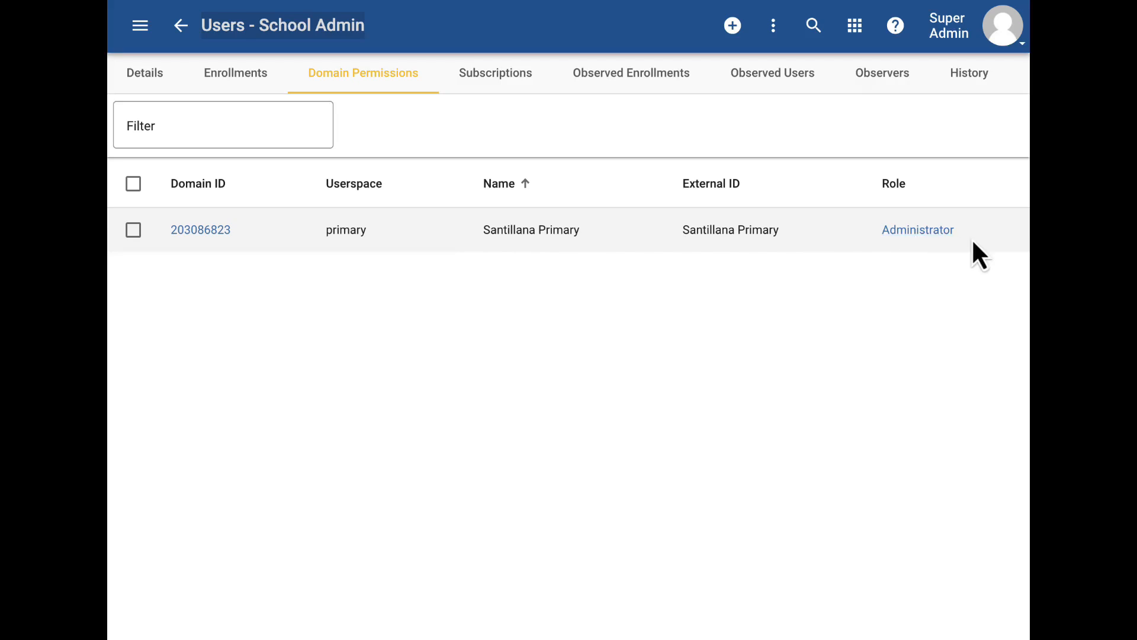
Step: Open the Roles list of the Santillana Primary domain
left_click(140, 25)
left_click(167, 118)
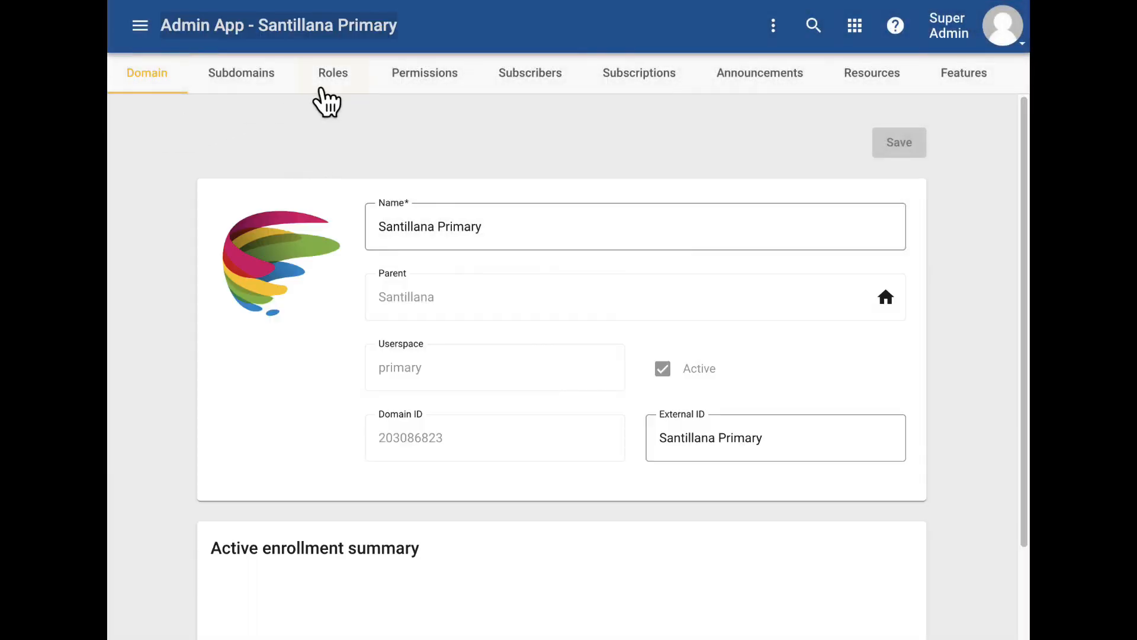
left_click(320, 89)
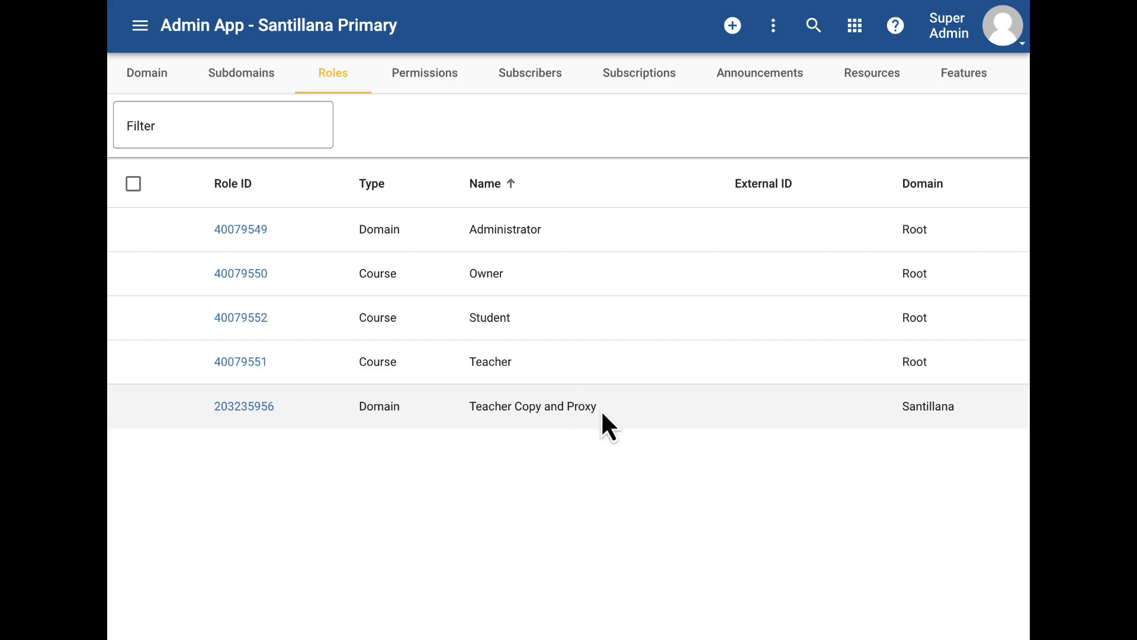
left_click(1007, 33)
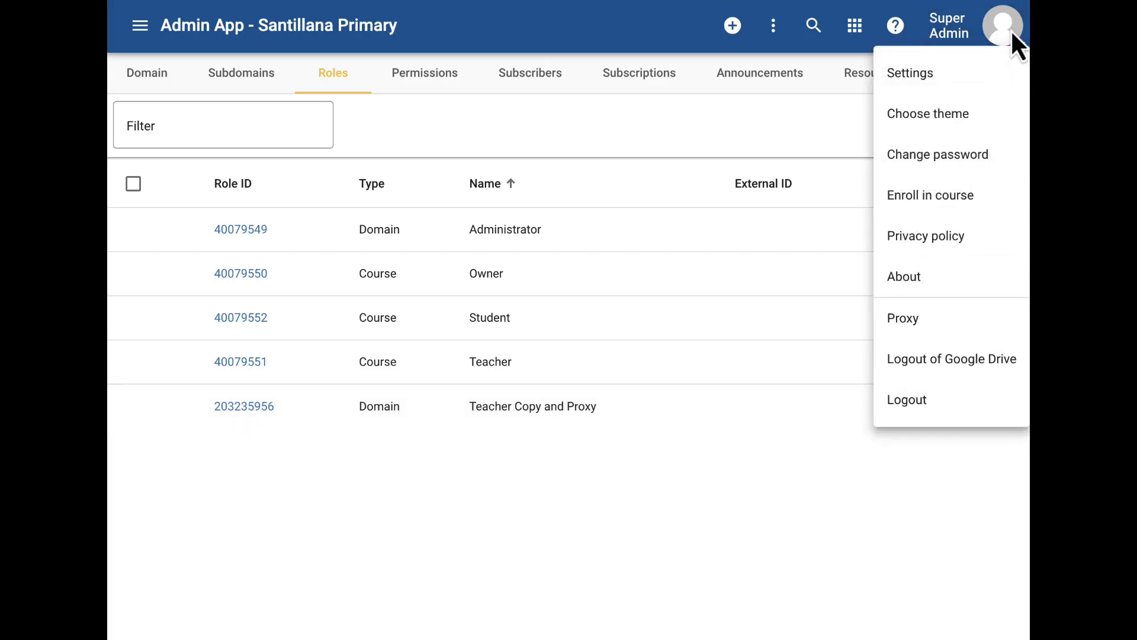
left_click(914, 328)
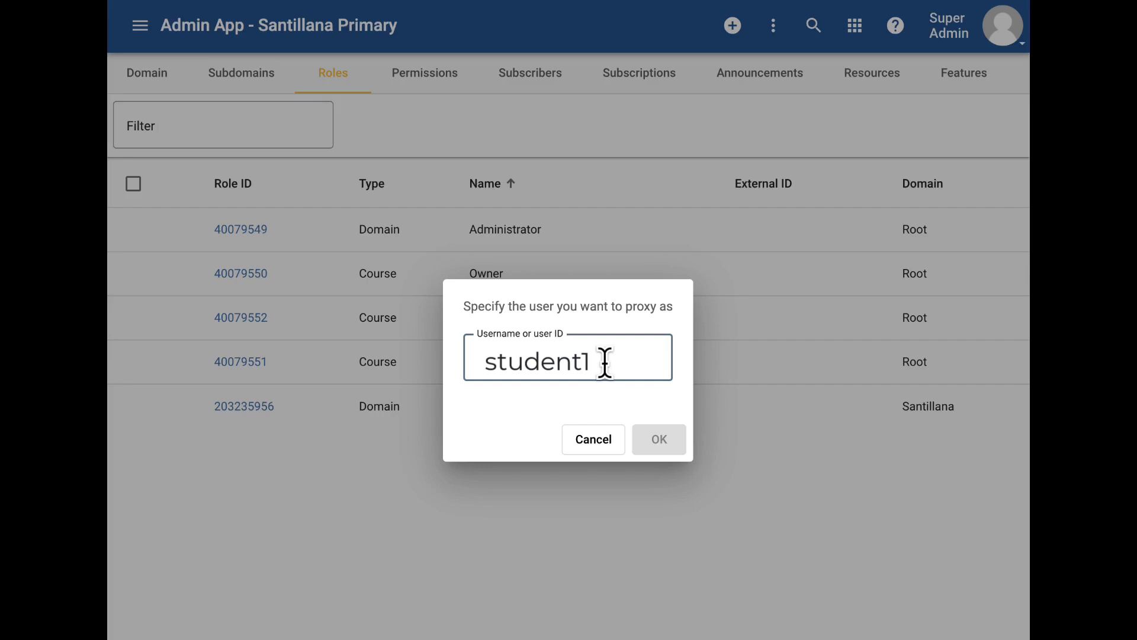
left_click(592, 441)
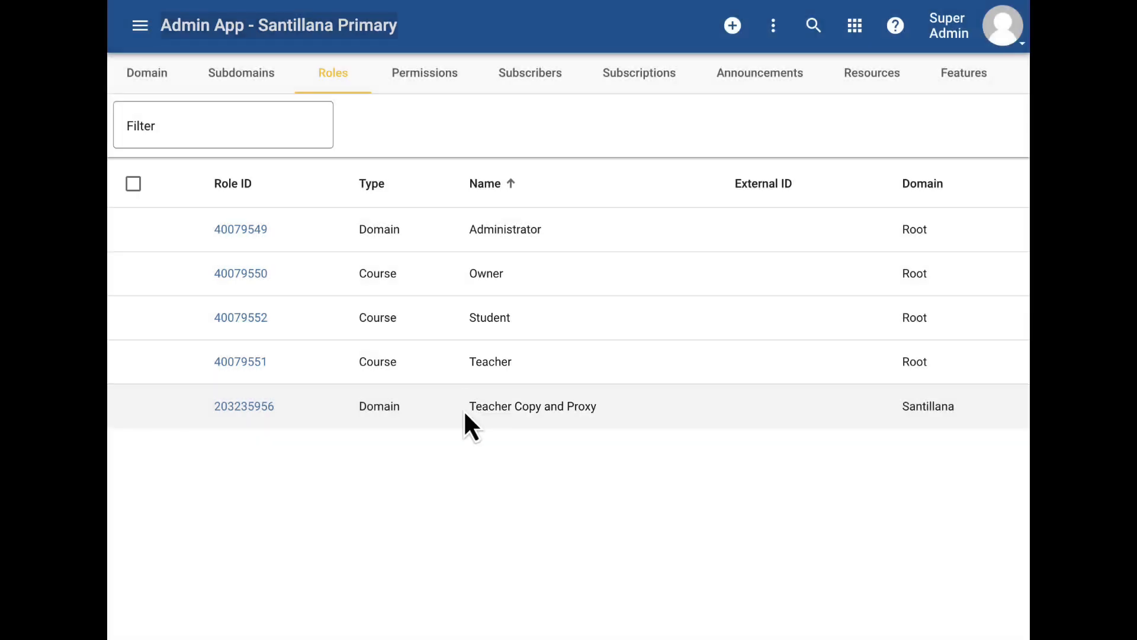
Step: Start a new domain role named Teacher Copy and Proxy
left_click(734, 30)
left_click(445, 176)
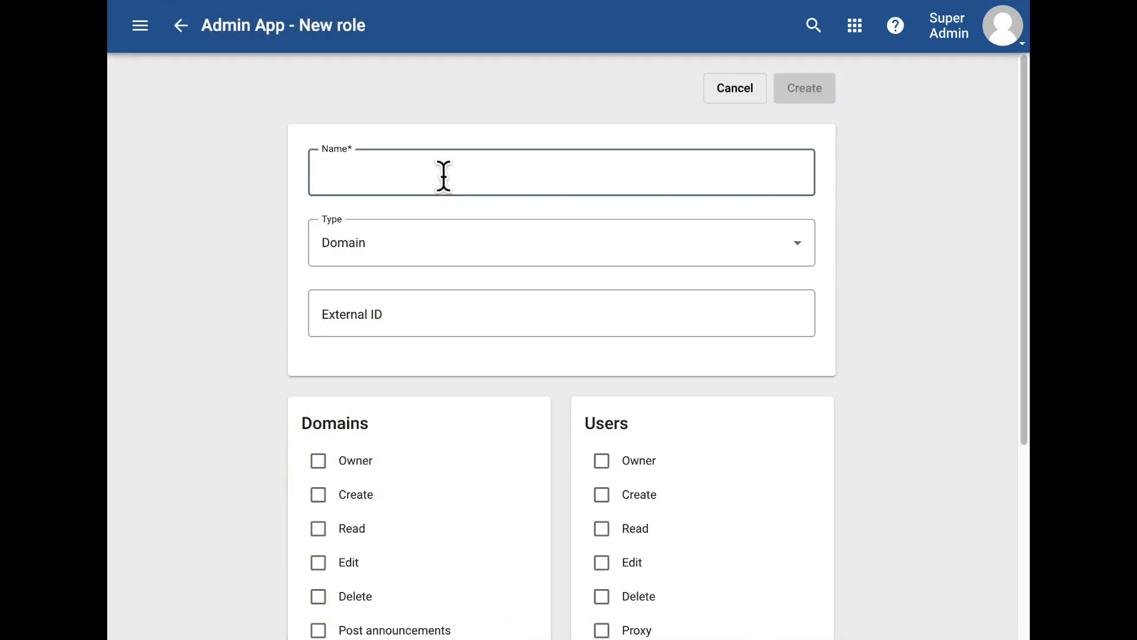
type("Teacher Copy and Proxy")
Step: Give the role the Users Proxy and Courses Read, Create and Read full permissions, then create it
scroll(480, 196, "down", 2)
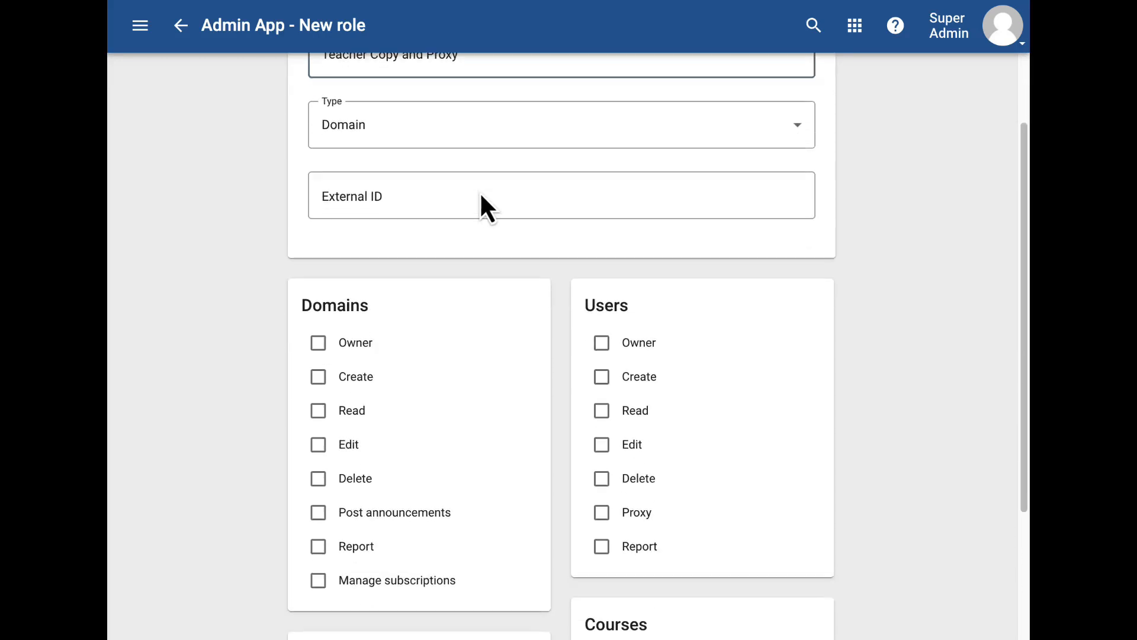
left_click(368, 134)
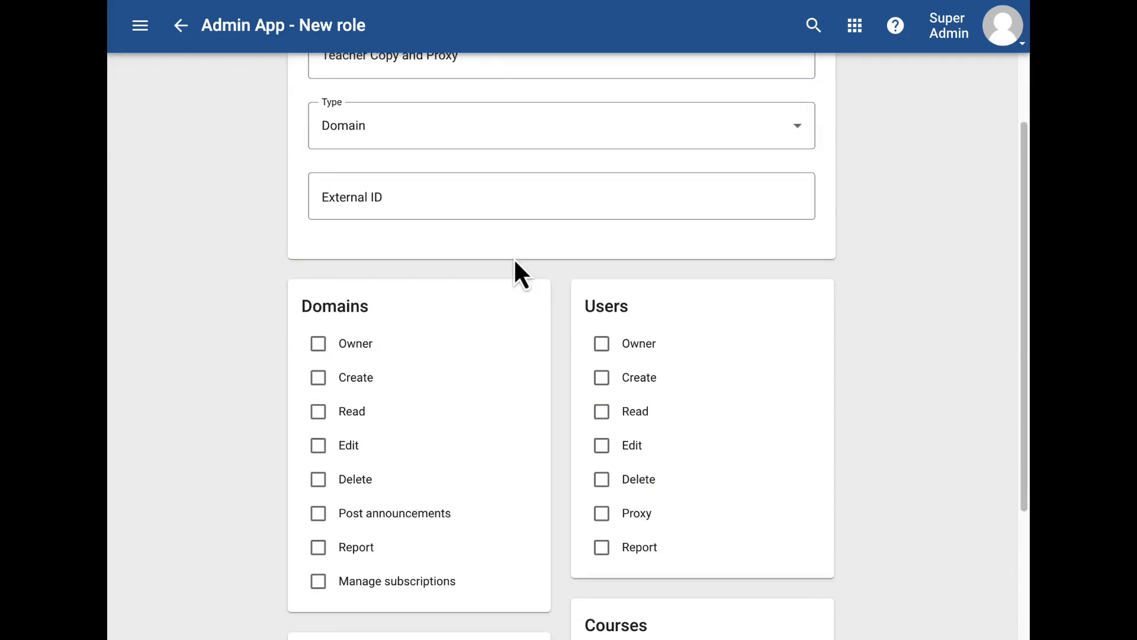
scroll(603, 349, "down", 2)
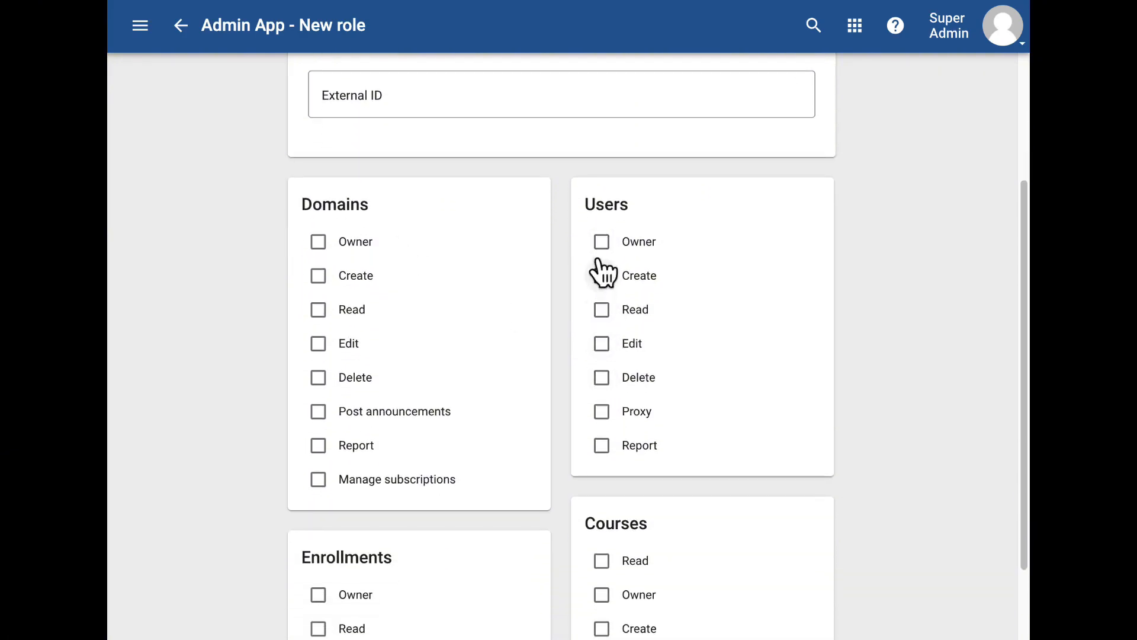
left_click(603, 415)
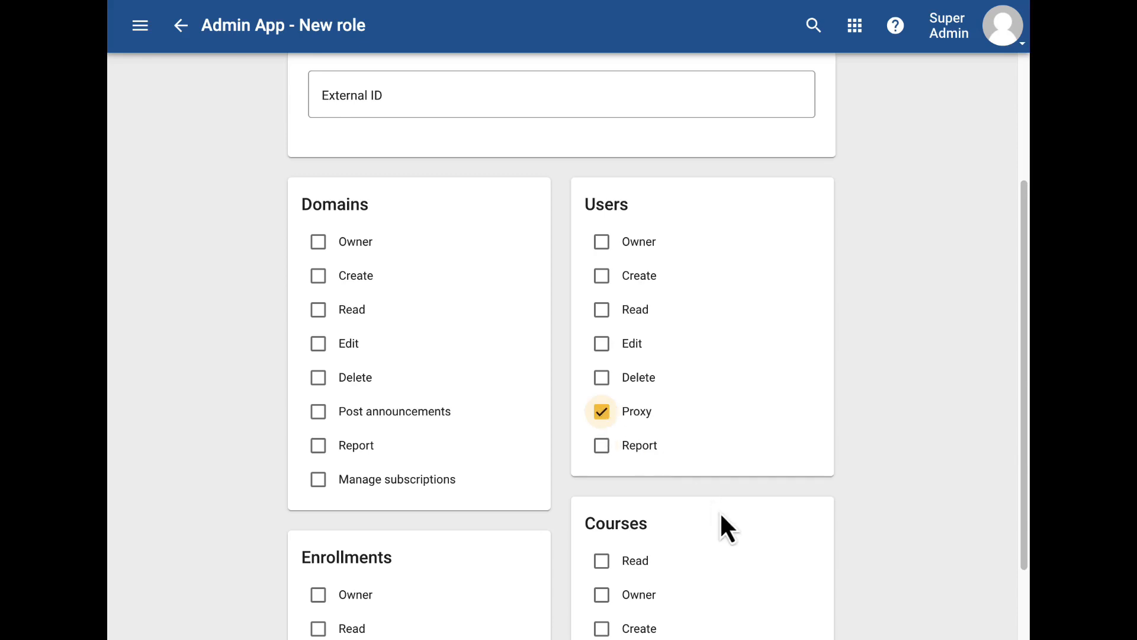
scroll(721, 514, "down", 3)
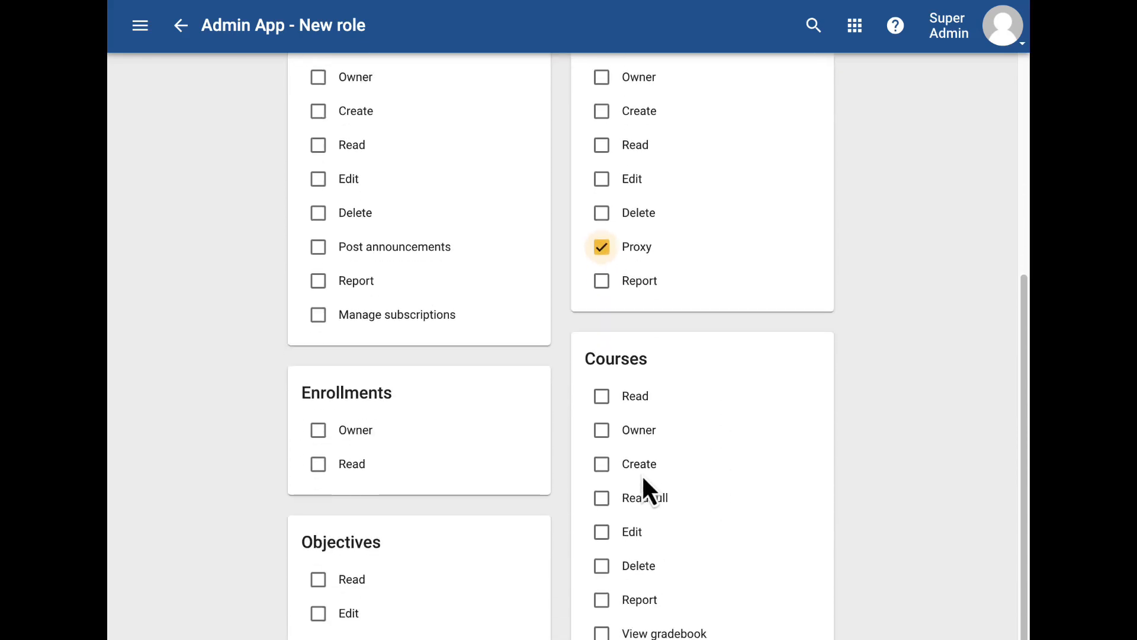
left_click(603, 467)
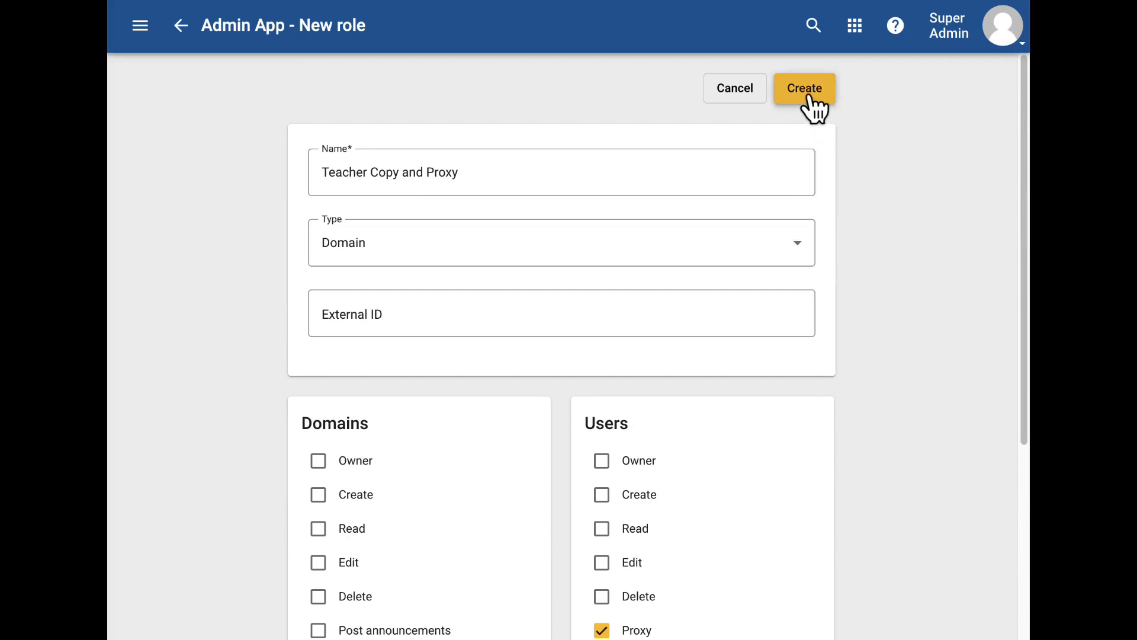
left_click(809, 97)
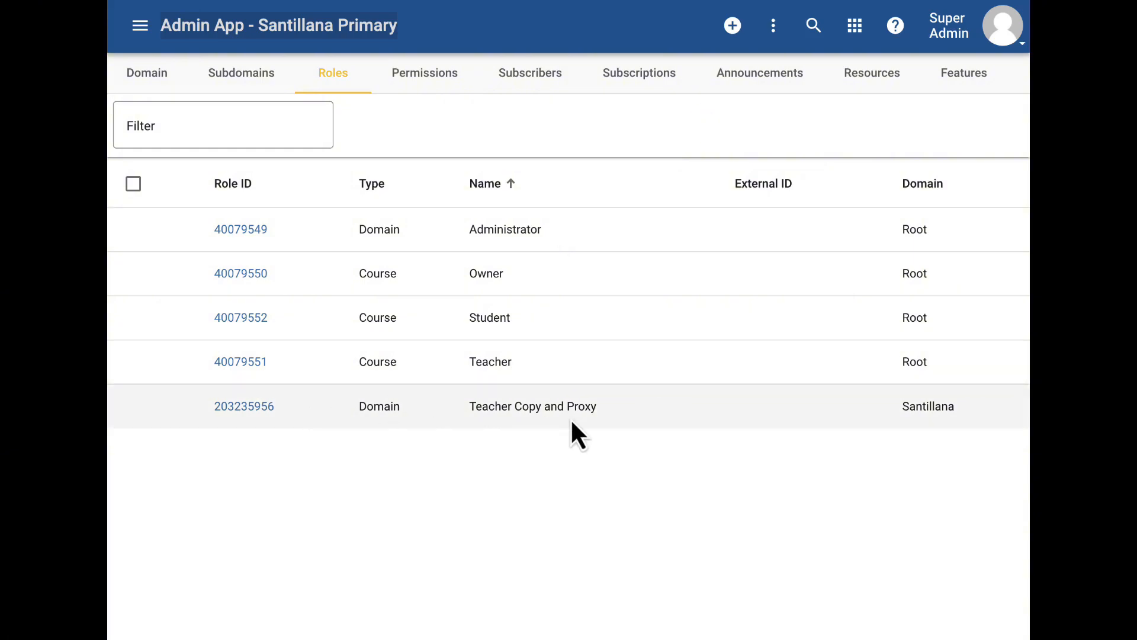
Step: Open the Teacher Copy and Proxy role and review its selected permissions
left_click(249, 409)
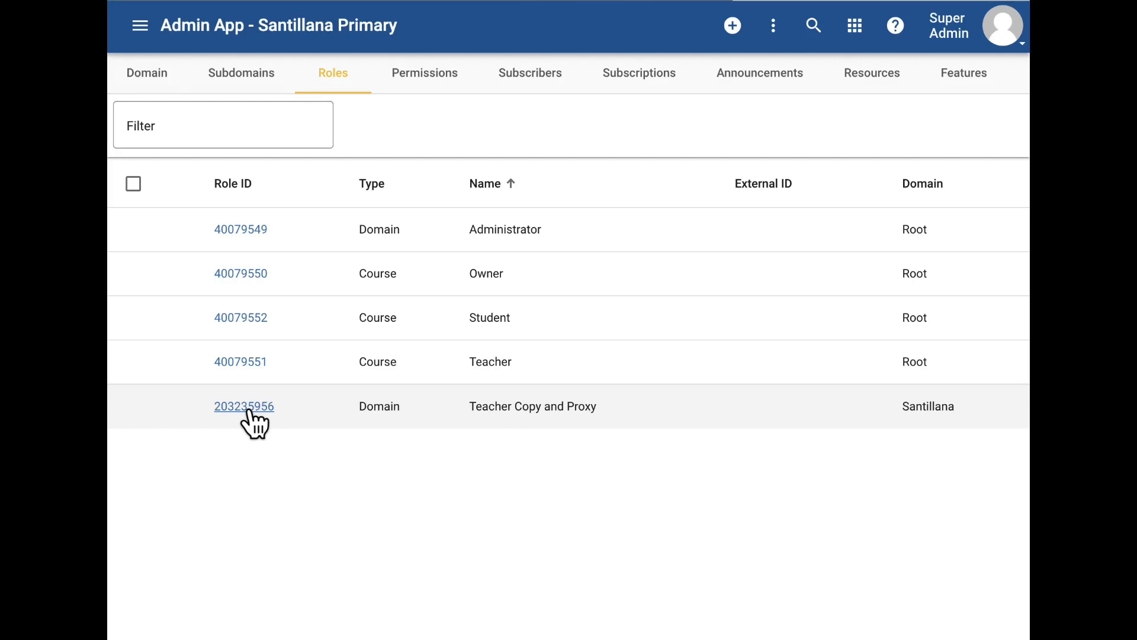
scroll(594, 492, "down", 8)
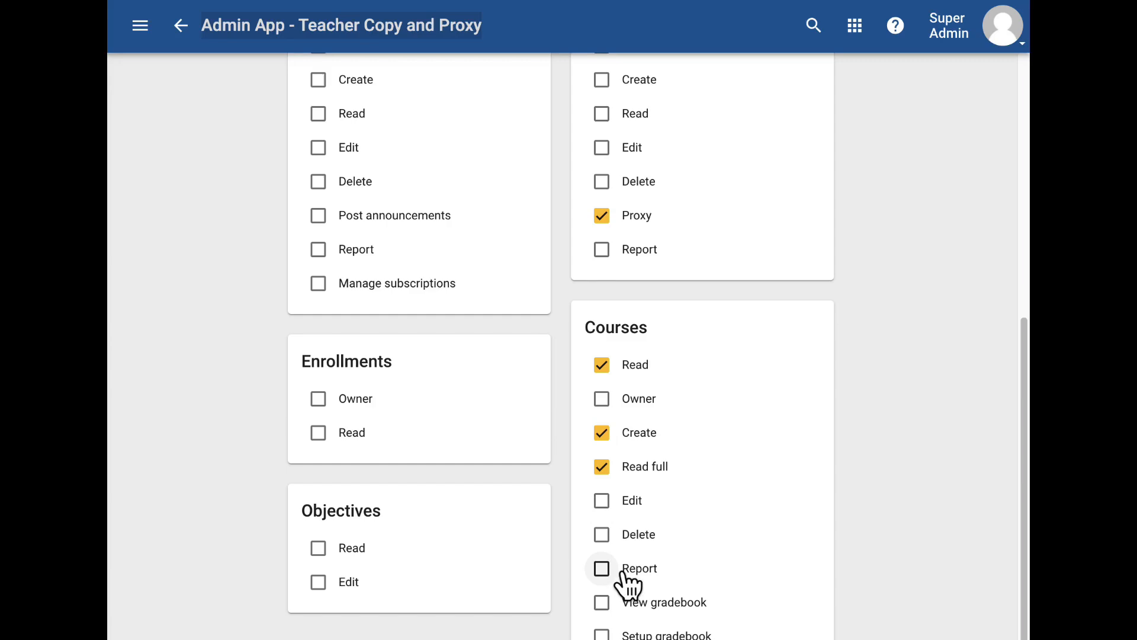
scroll(734, 208, "up", 9)
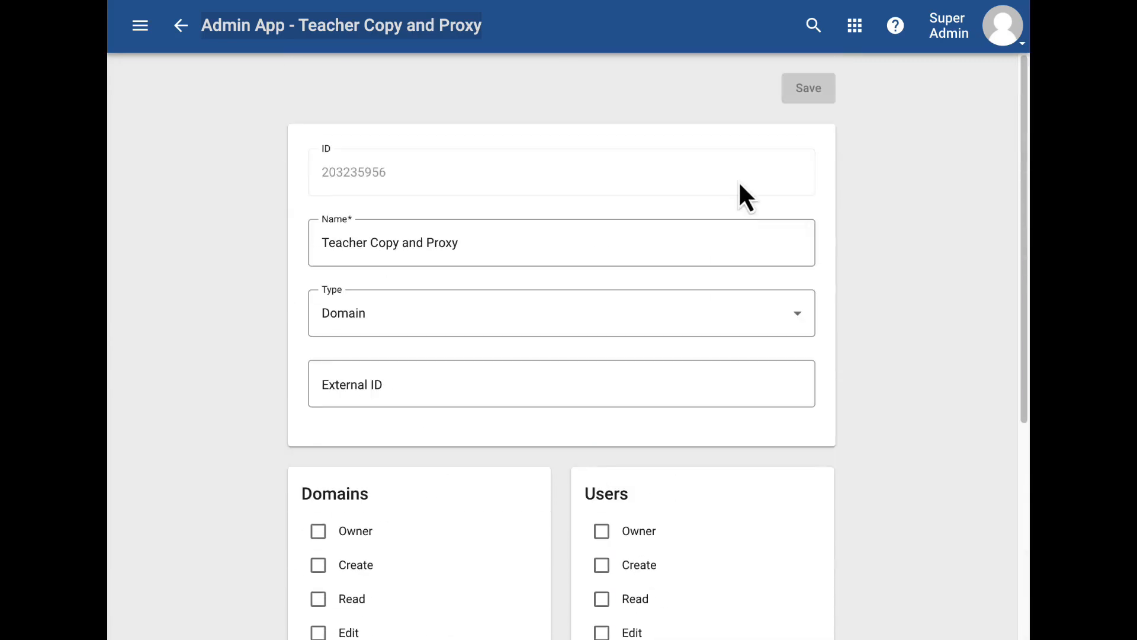